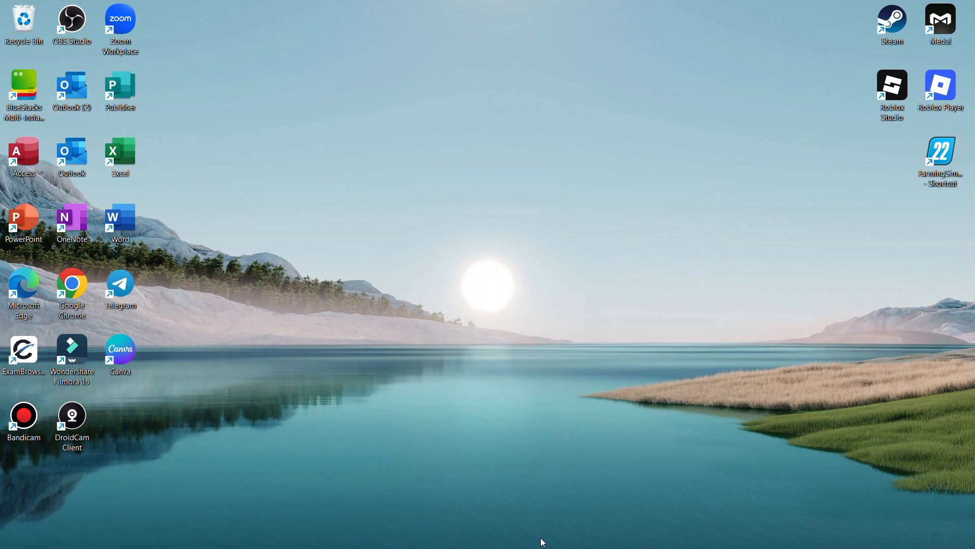
Step: Open Word with a blank document from the taskbar
{"action": "mouse_move", "coordinate": [42, 530]}
{"action": "mouse_move", "coordinate": [486, 537]}
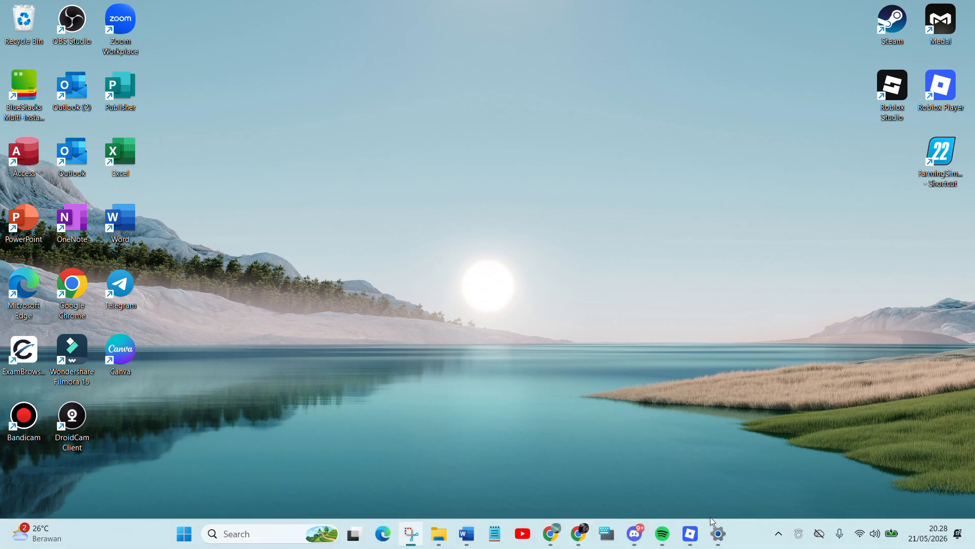
{"action": "left_click", "coordinate": [466, 534]}
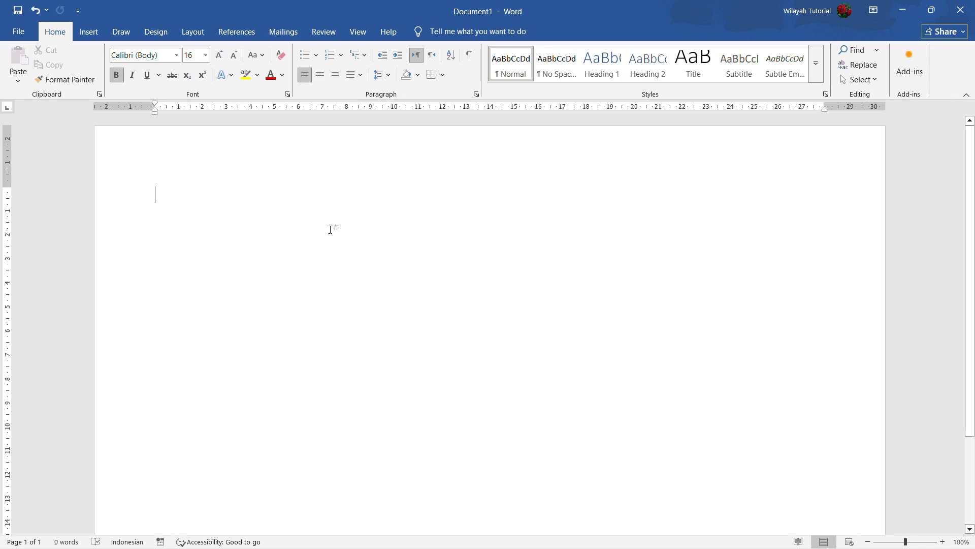
Step: Type the heading "HOW TO WRITE CURVE TEXT IN MICROSOFT WORD" on the first line
{"action": "type", "text": "HOW TO "}
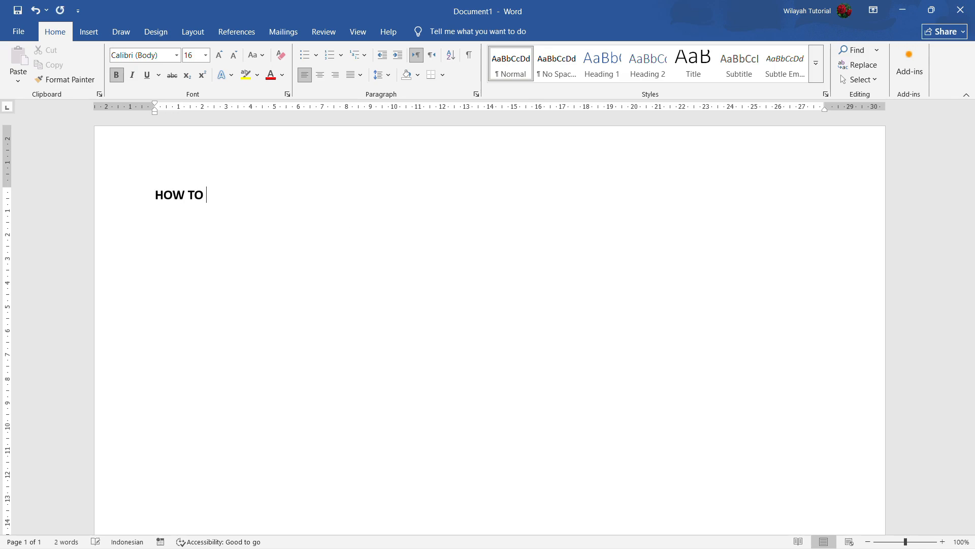
{"action": "type", "text": "WRITE CURVE TE"}
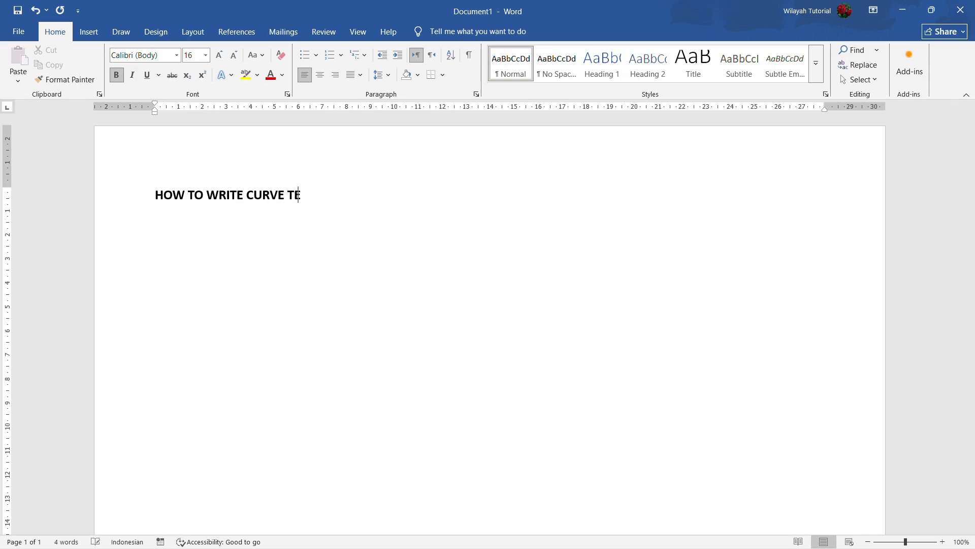
{"action": "type", "text": "XT IN MICROSOFT "}
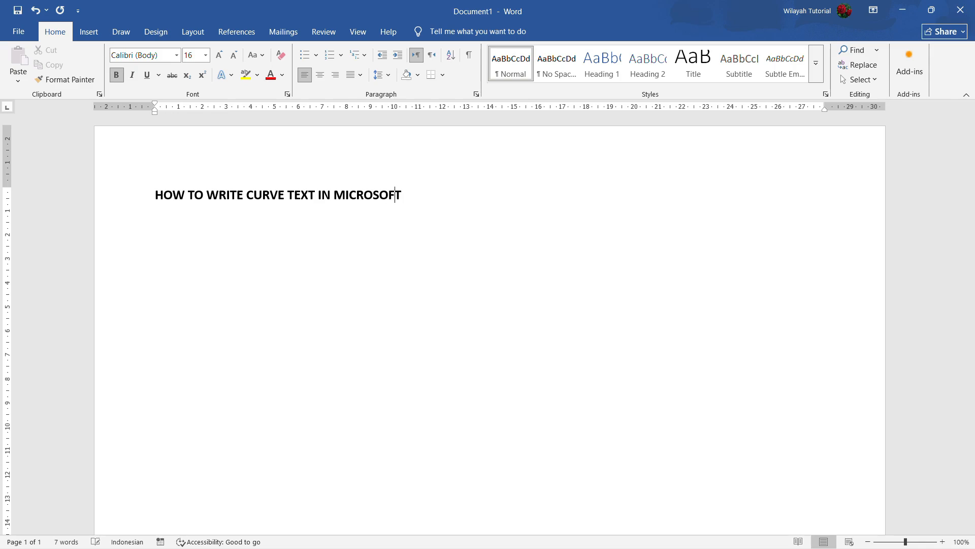
{"action": "type", "text": "WORD"}
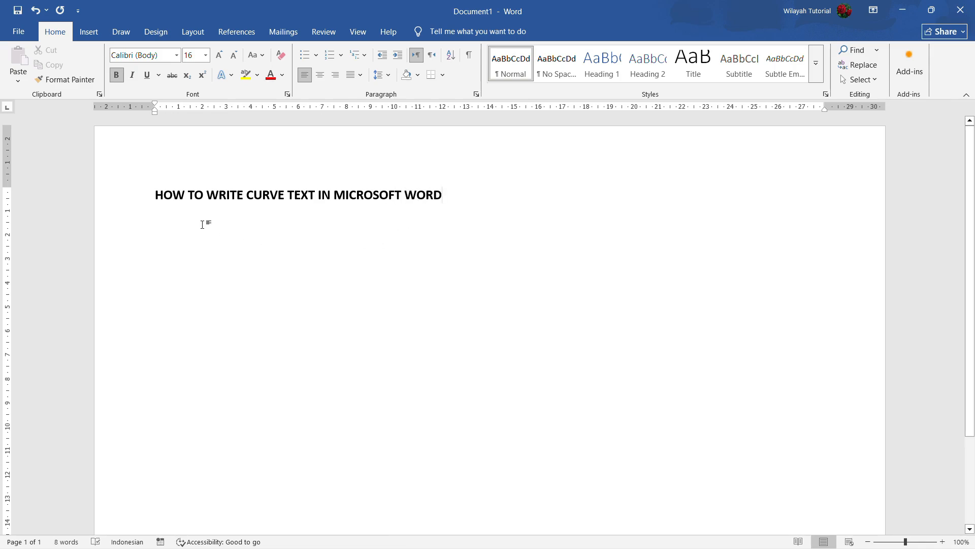
Step: Select the heading and convert it into WordArt using the first plain black style
{"action": "left_click_drag", "start_coordinate": [551, 215], "coordinate": [167, 200]}
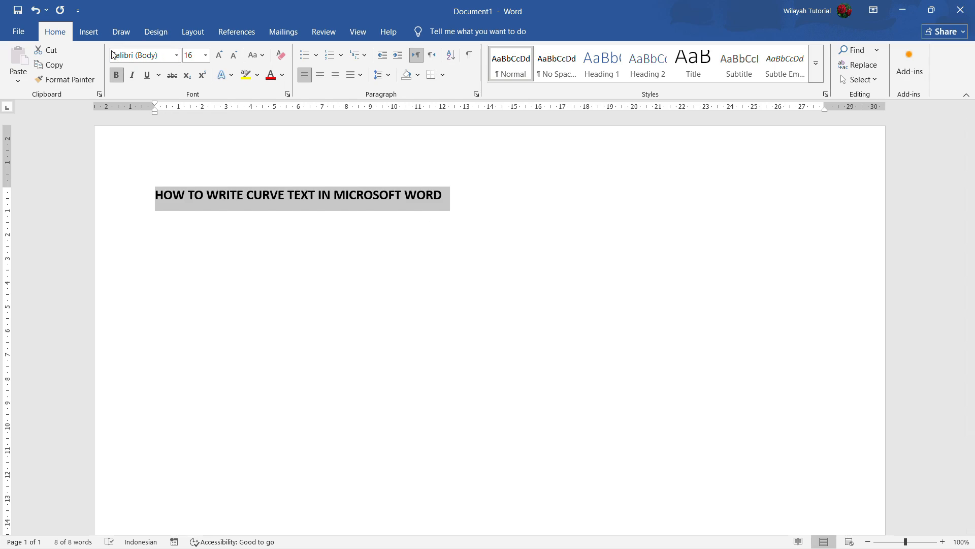
{"action": "left_click", "coordinate": [89, 32]}
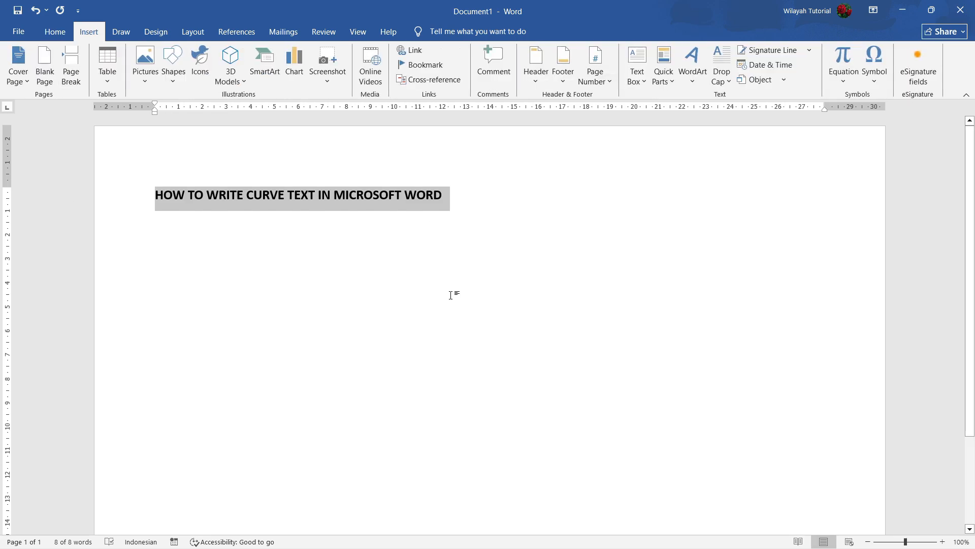
{"action": "left_click", "coordinate": [692, 83]}
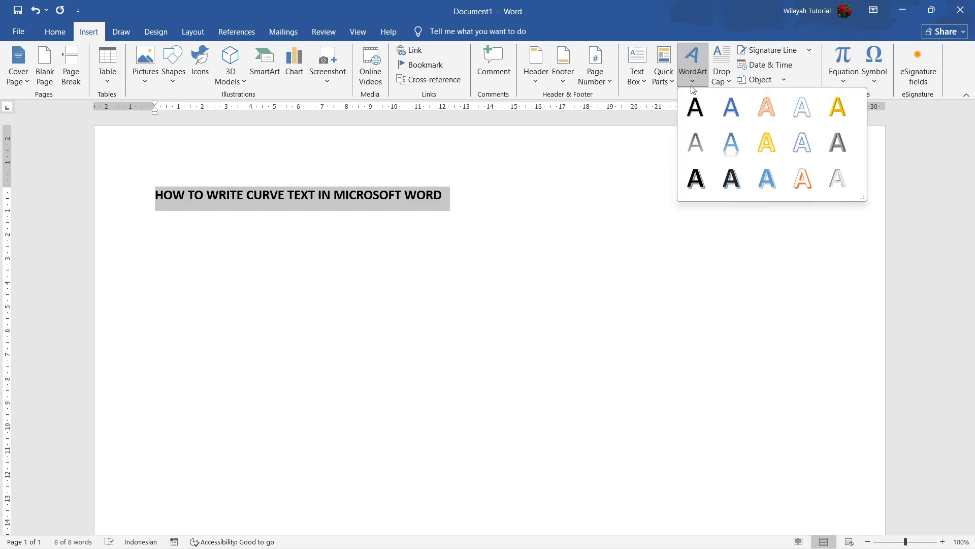
{"action": "left_click", "coordinate": [695, 109]}
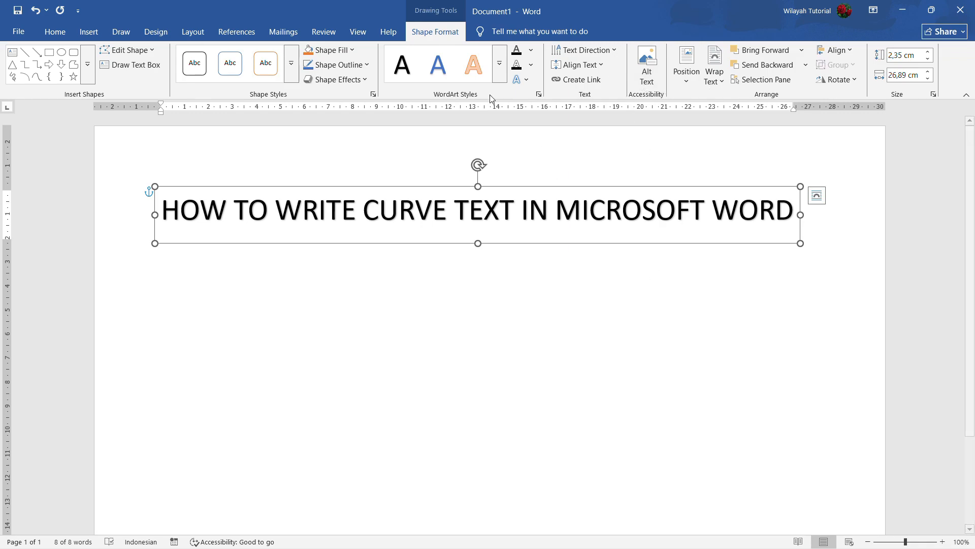
Step: Apply the black WordArt style with the blue shadow to the heading text
{"action": "left_click", "coordinate": [501, 71]}
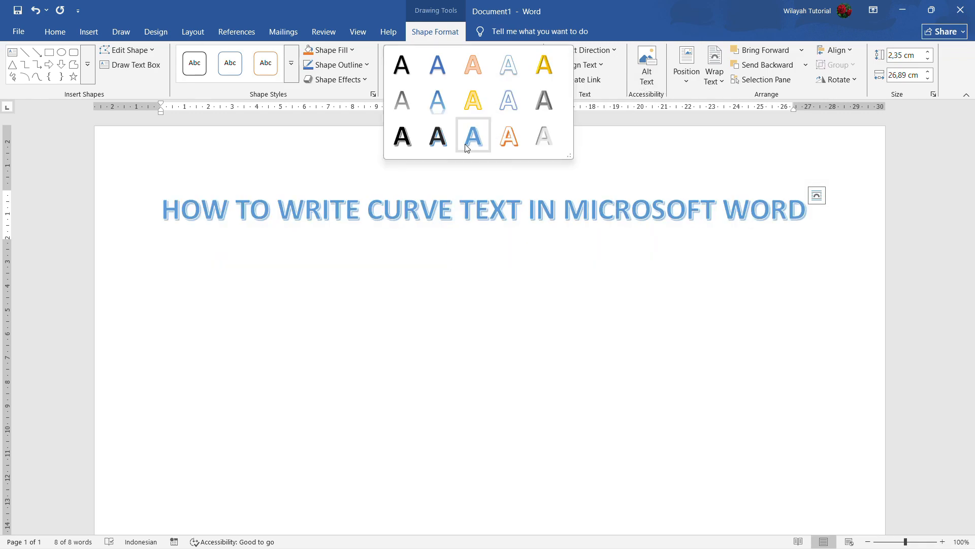
{"action": "left_click", "coordinate": [436, 136]}
{"action": "left_click", "coordinate": [423, 323]}
{"action": "left_click", "coordinate": [475, 211]}
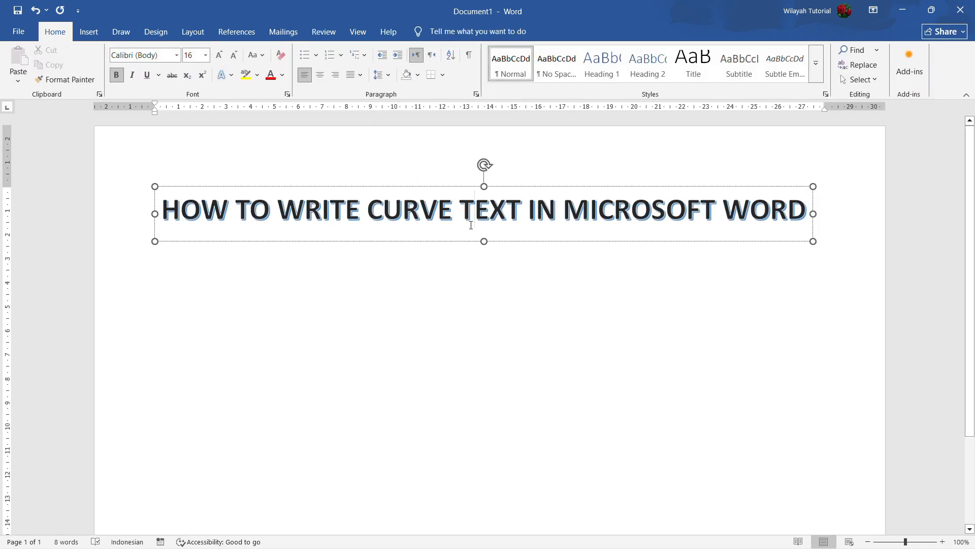
{"action": "left_click", "coordinate": [771, 218]}
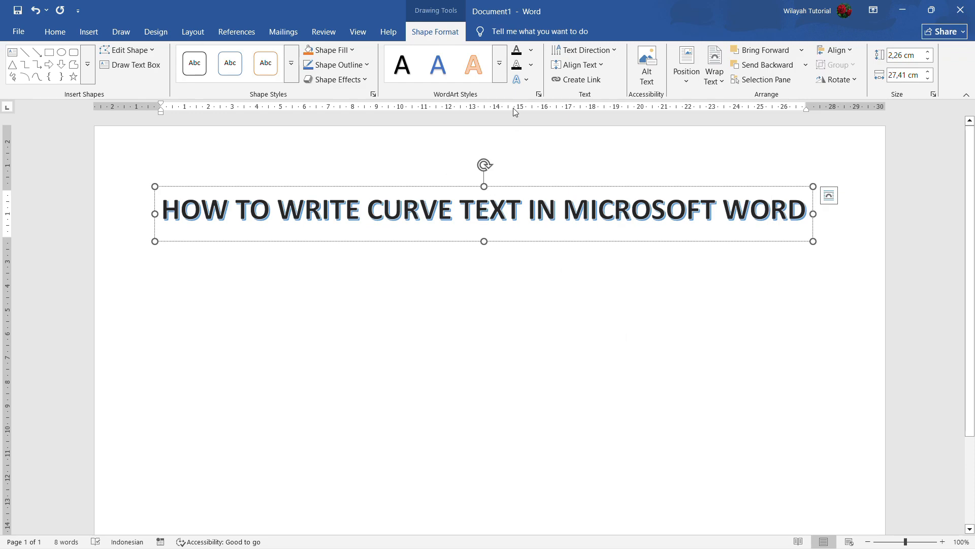
Step: Apply the Arch follow-path Transform text effect to the WordArt
{"action": "left_click", "coordinate": [526, 81]}
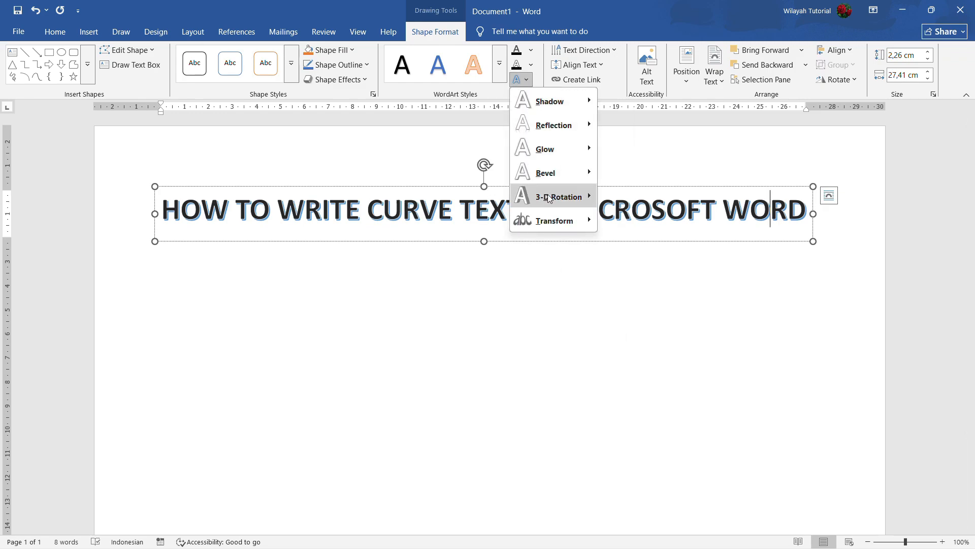
{"action": "mouse_move", "coordinate": [556, 224]}
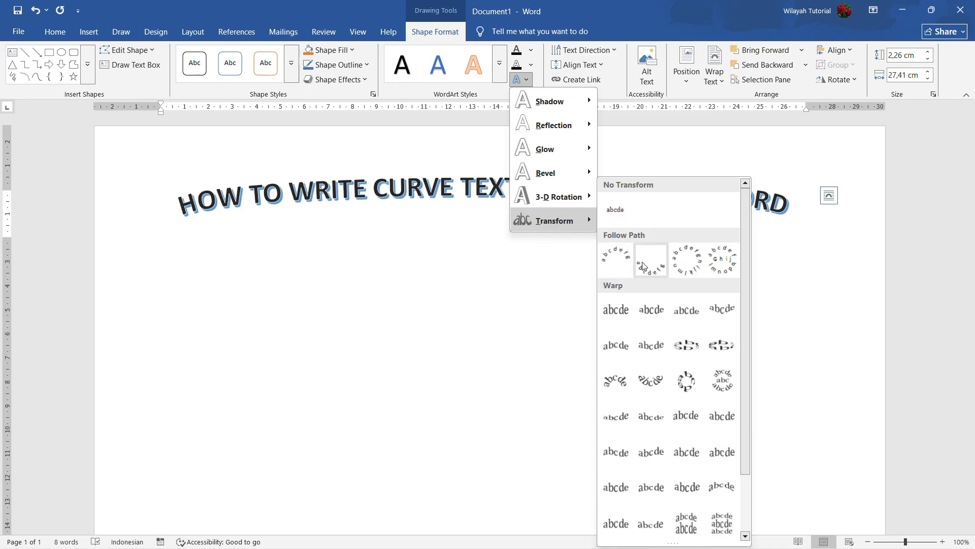
{"action": "scroll", "coordinate": [686, 310], "scroll_direction": "down", "scroll_amount": 2}
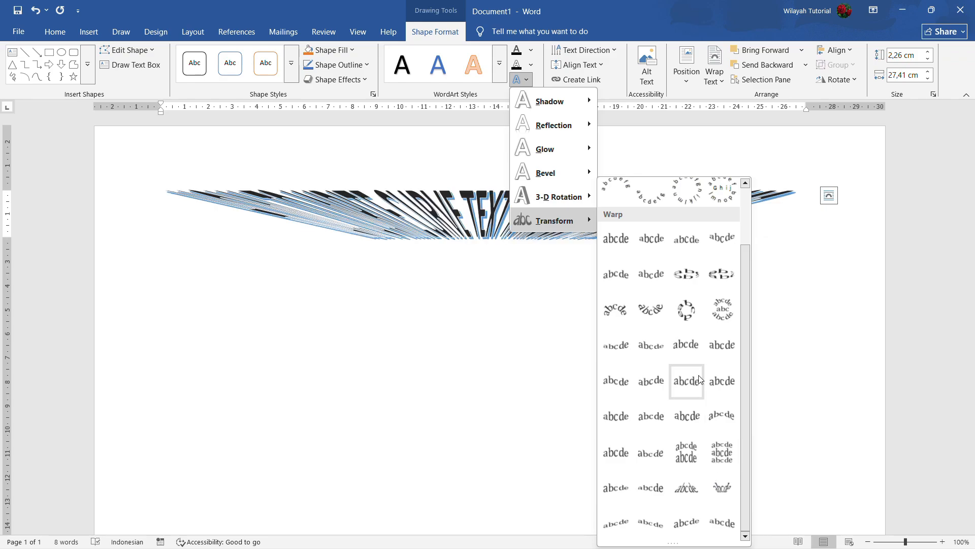
{"action": "scroll", "coordinate": [699, 378], "scroll_direction": "up", "scroll_amount": 2}
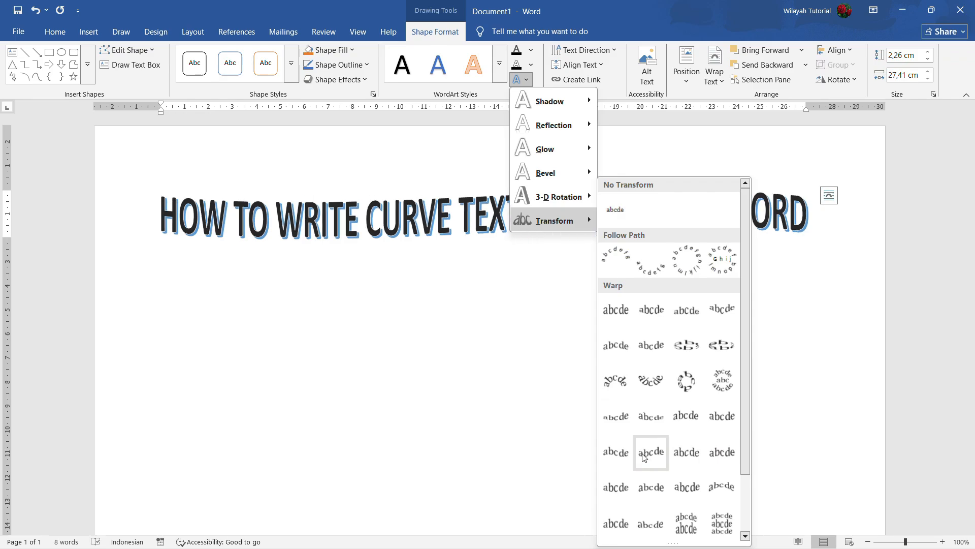
{"action": "scroll", "coordinate": [651, 452], "scroll_direction": "down", "scroll_amount": 2}
{"action": "scroll", "coordinate": [653, 457], "scroll_direction": "up", "scroll_amount": 2}
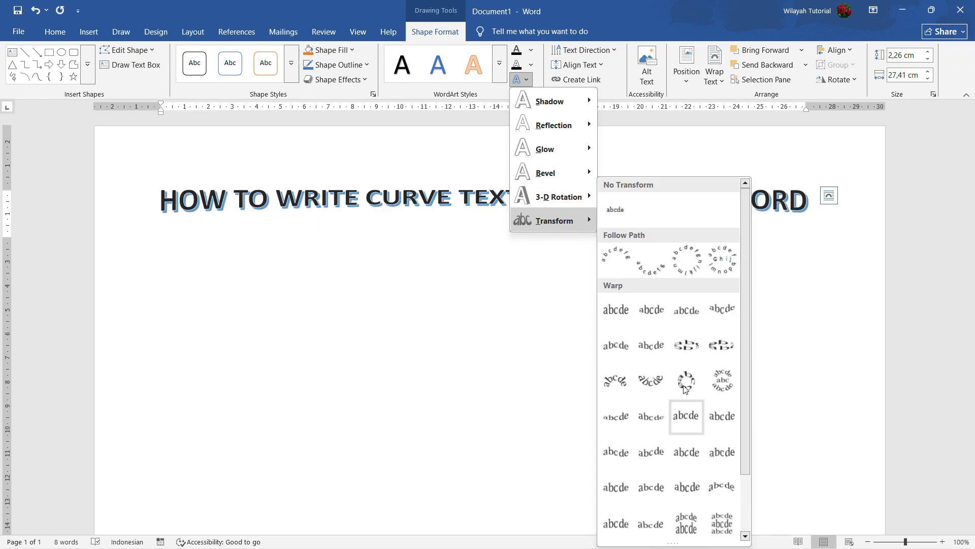
{"action": "left_click", "coordinate": [628, 263]}
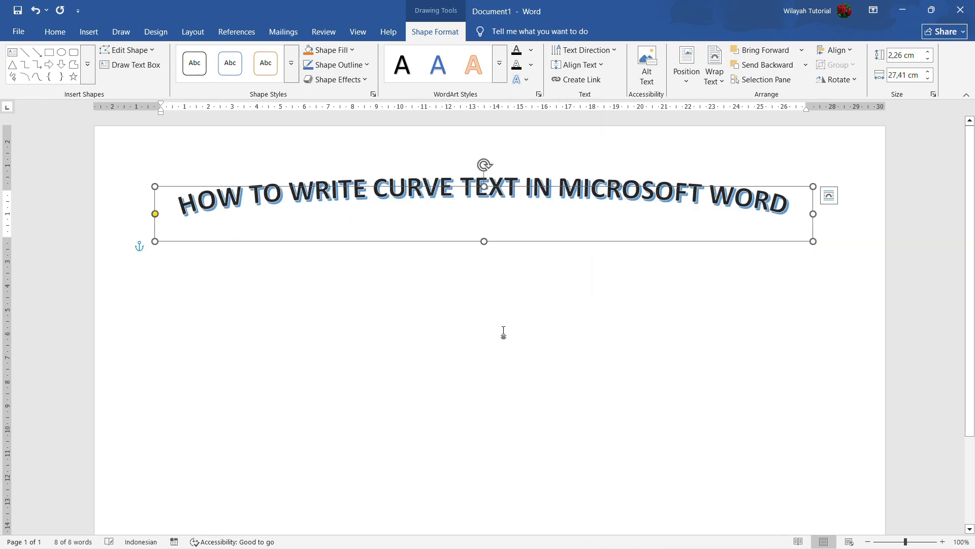
Step: Resize the WordArt box to about 8.62 cm tall and 21.32 cm wide to deepen the curve
{"action": "left_click_drag", "start_coordinate": [760, 214], "coordinate": [667, 214]}
{"action": "left_click_drag", "start_coordinate": [409, 241], "coordinate": [403, 392]}
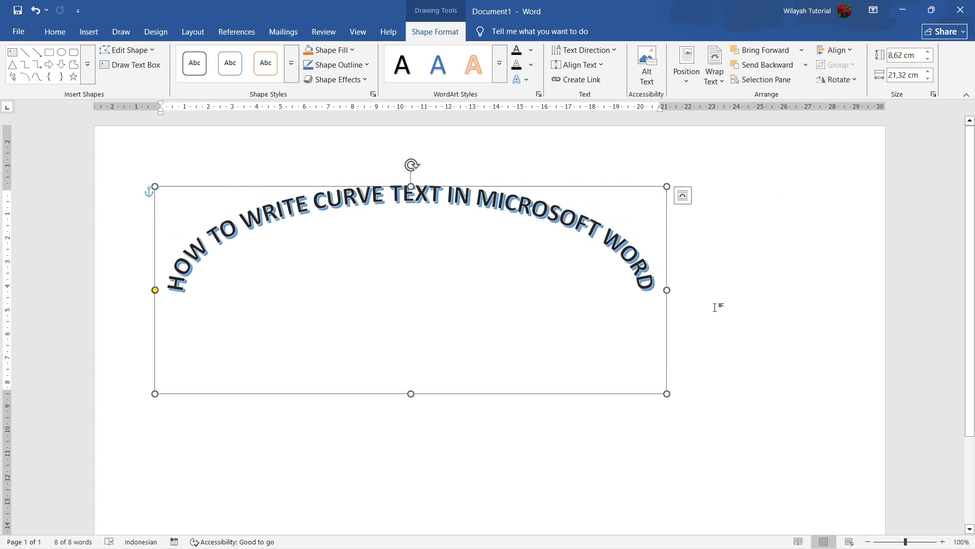
{"action": "left_click", "coordinate": [634, 366]}
{"action": "left_click", "coordinate": [482, 302]}
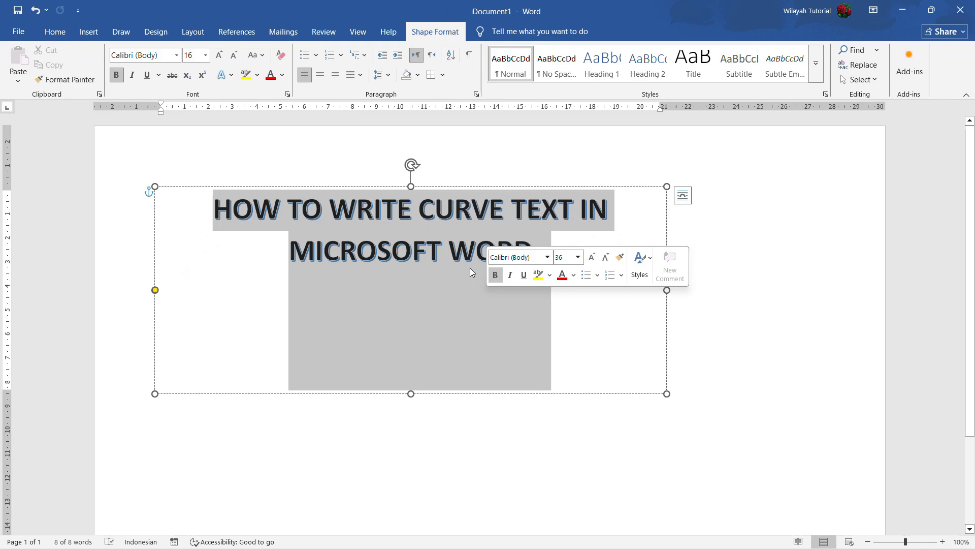
{"action": "left_click", "coordinate": [752, 367]}
{"action": "left_click", "coordinate": [587, 324]}
{"action": "left_click", "coordinate": [682, 326]}
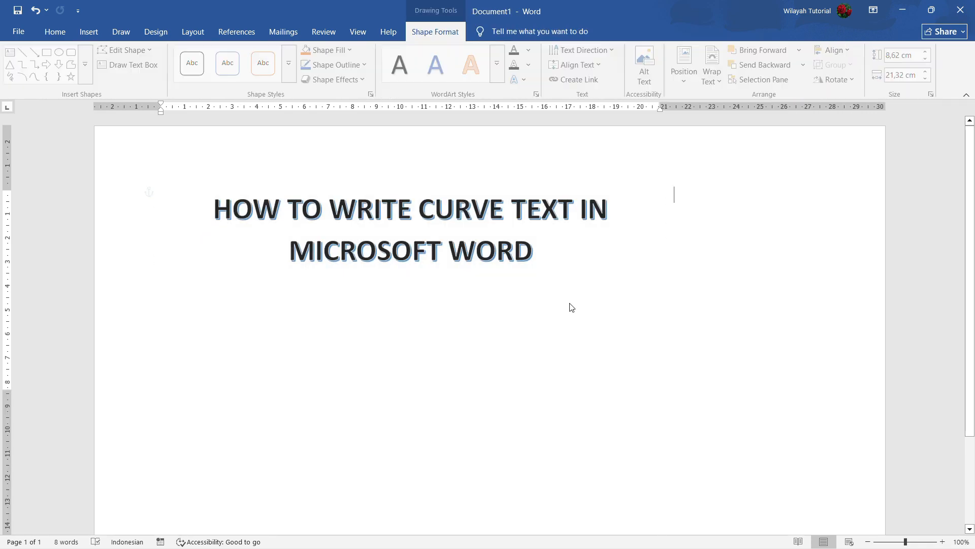
{"action": "key", "text": "ctrl+a"}
{"action": "left_click", "coordinate": [627, 307]}
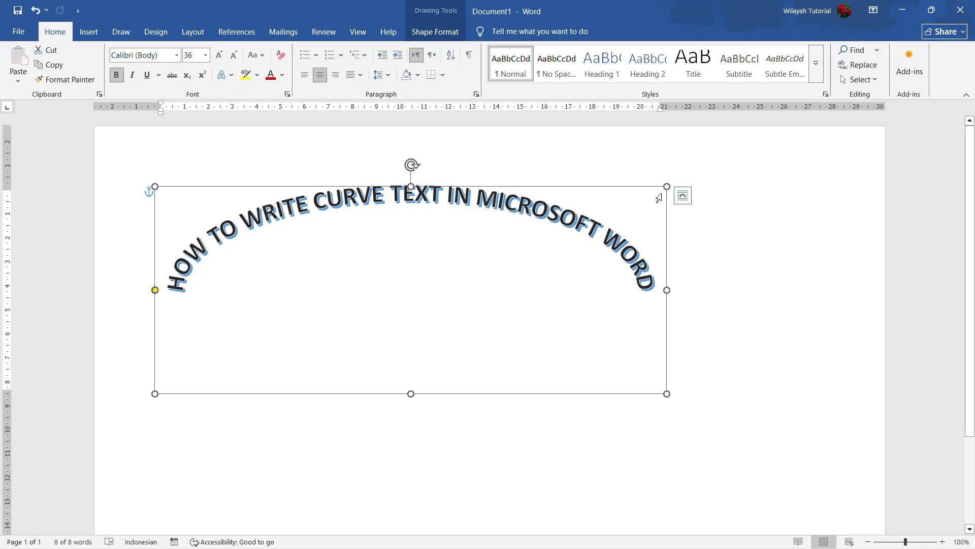
Step: Narrow the curved WordArt box and move it toward the centre of the page
{"action": "left_click_drag", "start_coordinate": [649, 187], "coordinate": [715, 187]}
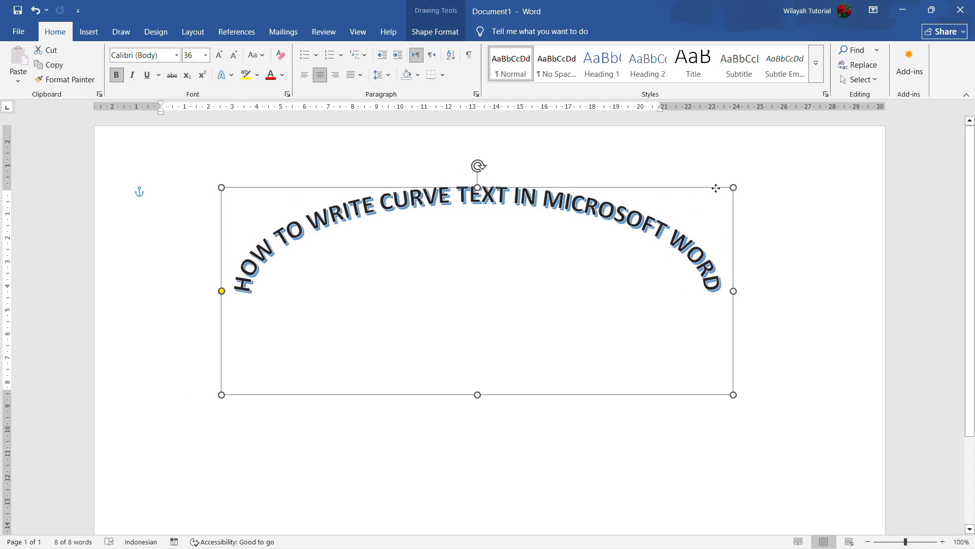
{"action": "left_click_drag", "start_coordinate": [224, 395], "coordinate": [203, 401]}
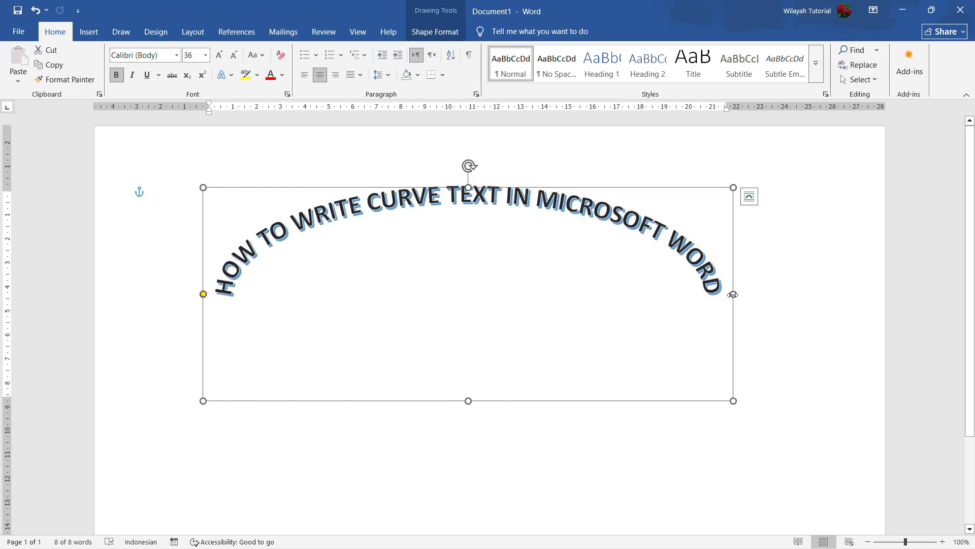
{"action": "left_click_drag", "start_coordinate": [733, 293], "coordinate": [622, 304]}
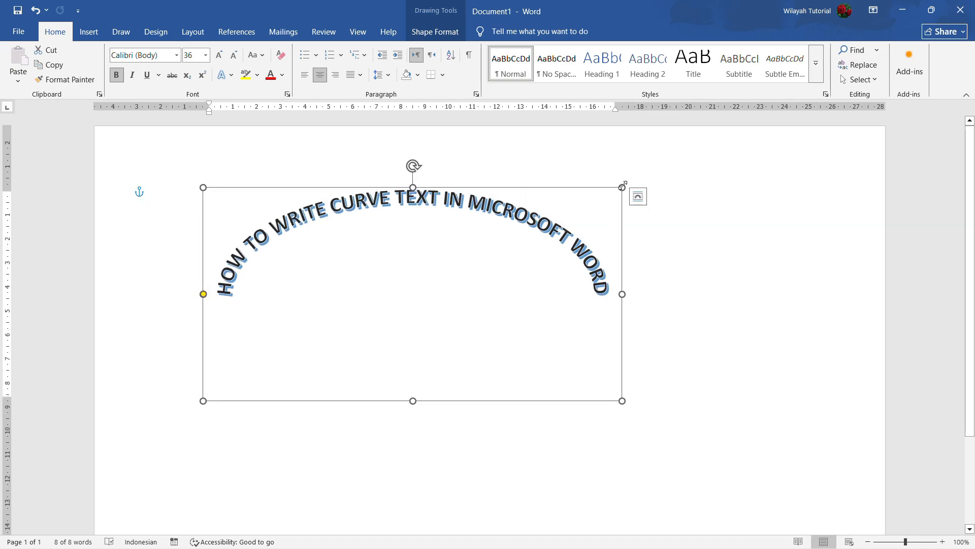
{"action": "left_click_drag", "start_coordinate": [612, 188], "coordinate": [677, 190]}
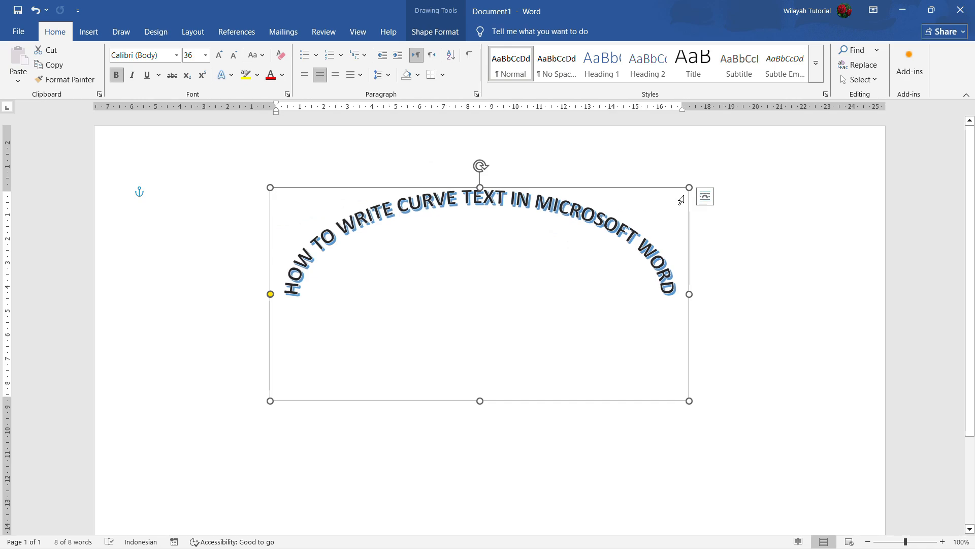
Step: Take a full-screen snip of the finished curved text
{"action": "key", "text": "super+shift+s"}
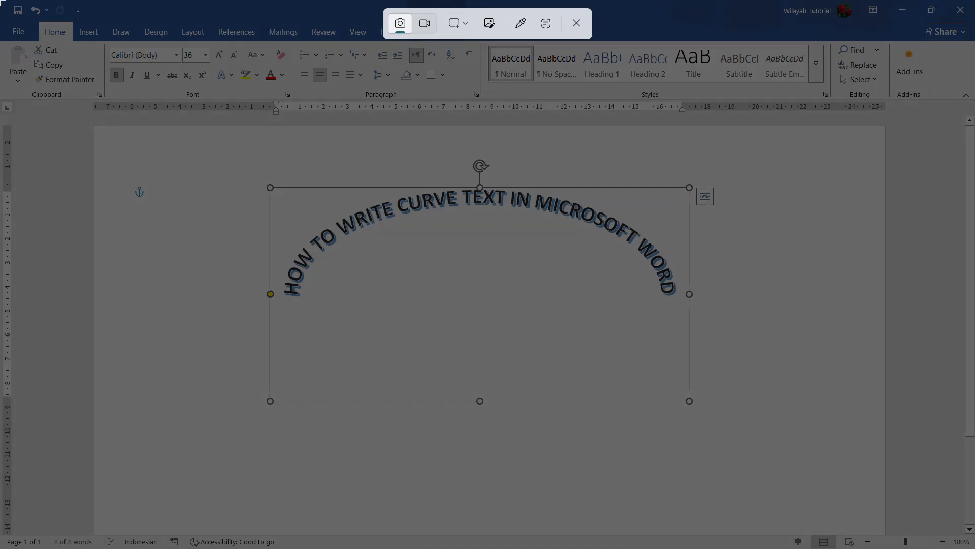
{"action": "left_click_drag", "start_coordinate": [1, 0], "coordinate": [974, 548]}
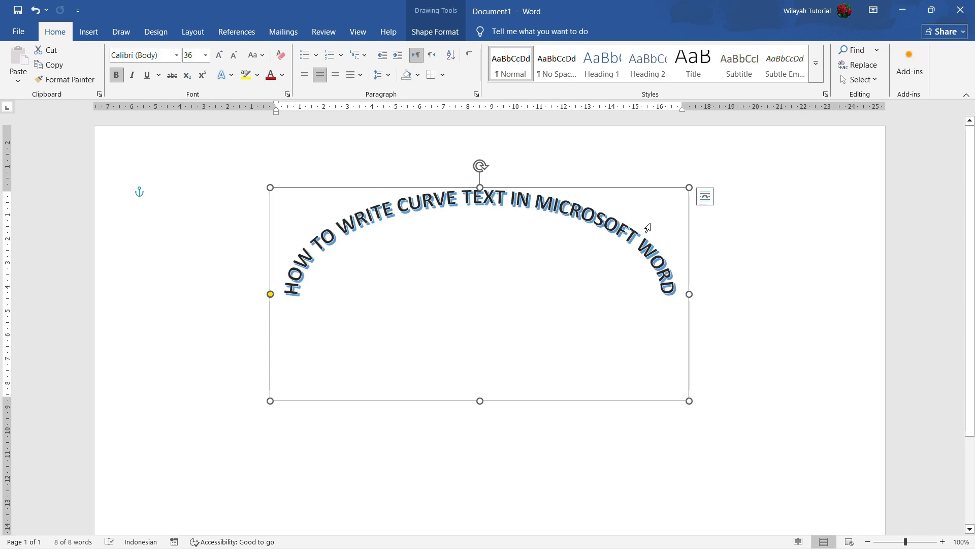